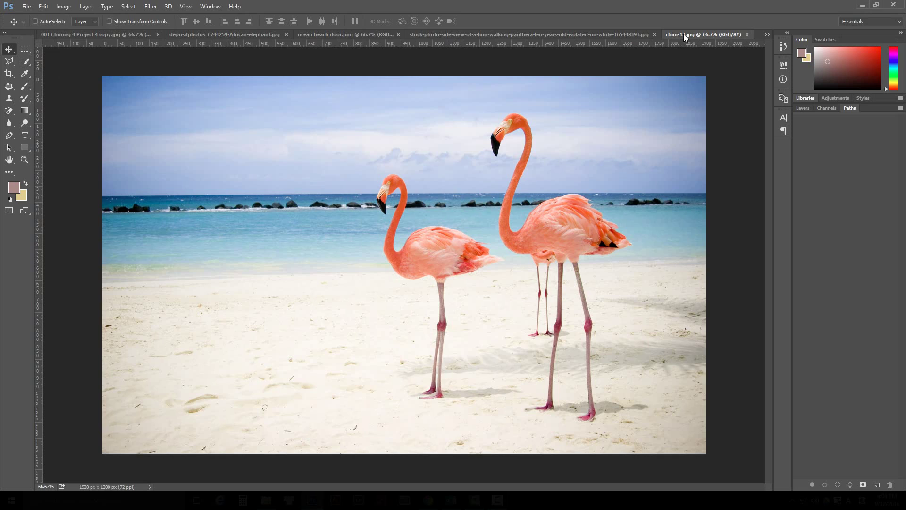
Step: Start a Color Range selection, sampling the blue sky and the tall flamingo's orange head, and compare the Image and Selection previews
click(128, 8)
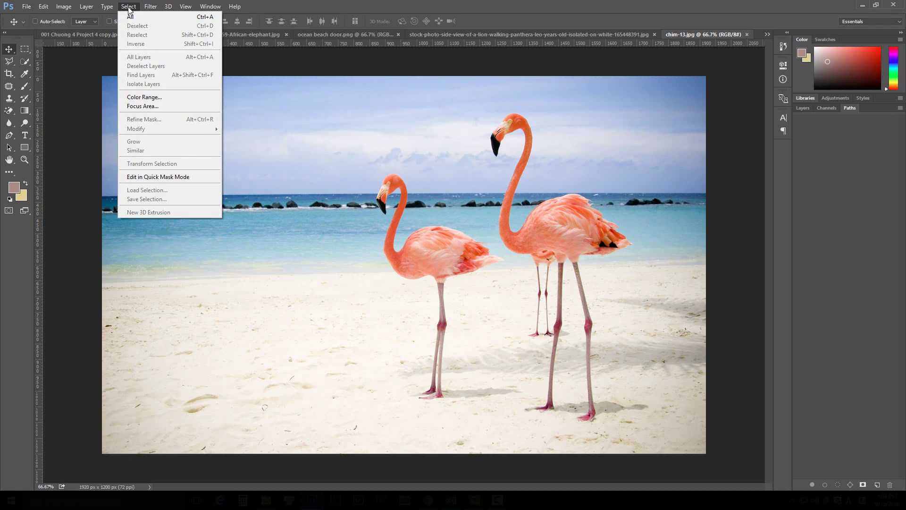
click(165, 97)
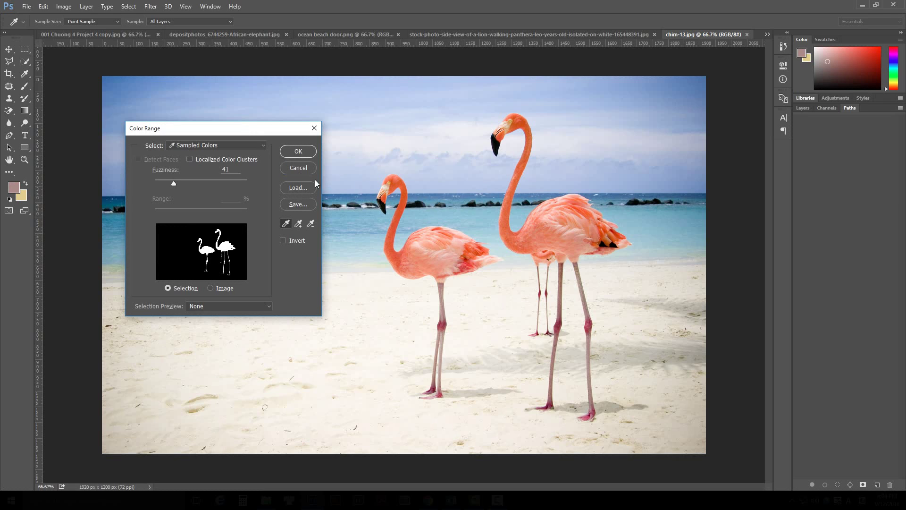
click(430, 228)
click(440, 180)
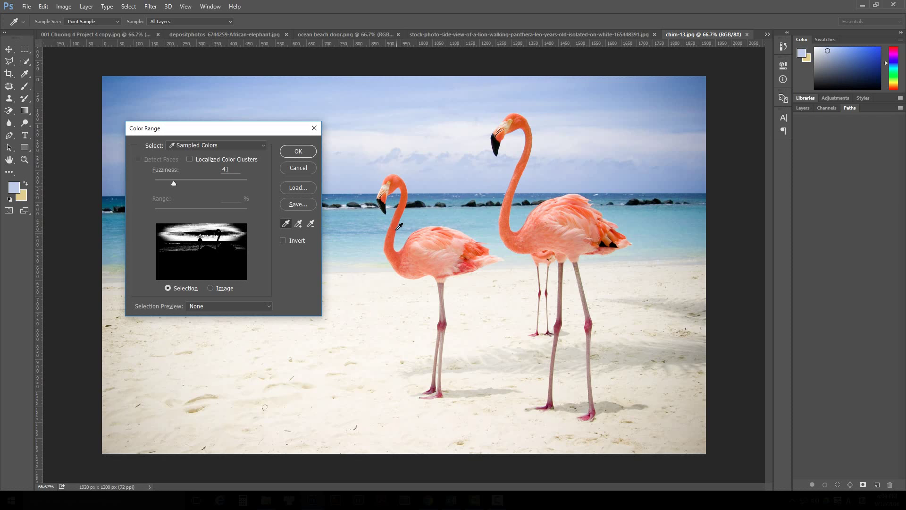
click(522, 118)
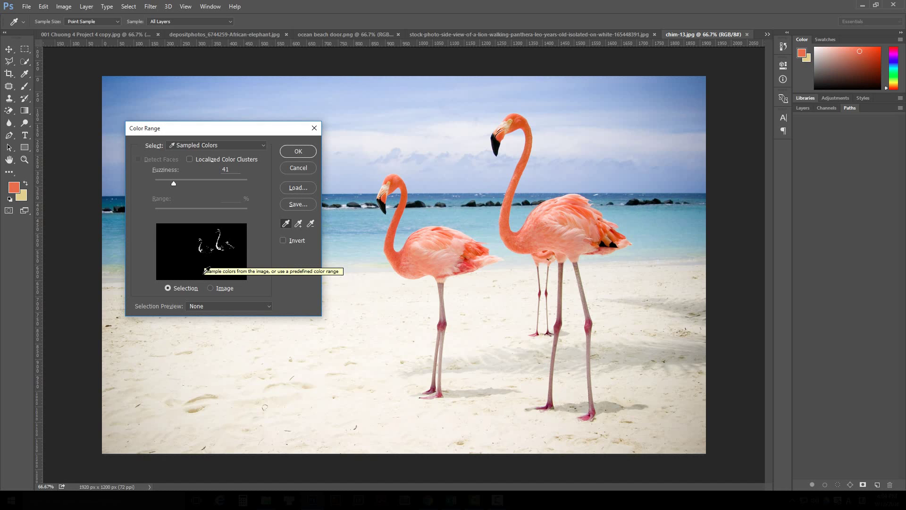
click(215, 287)
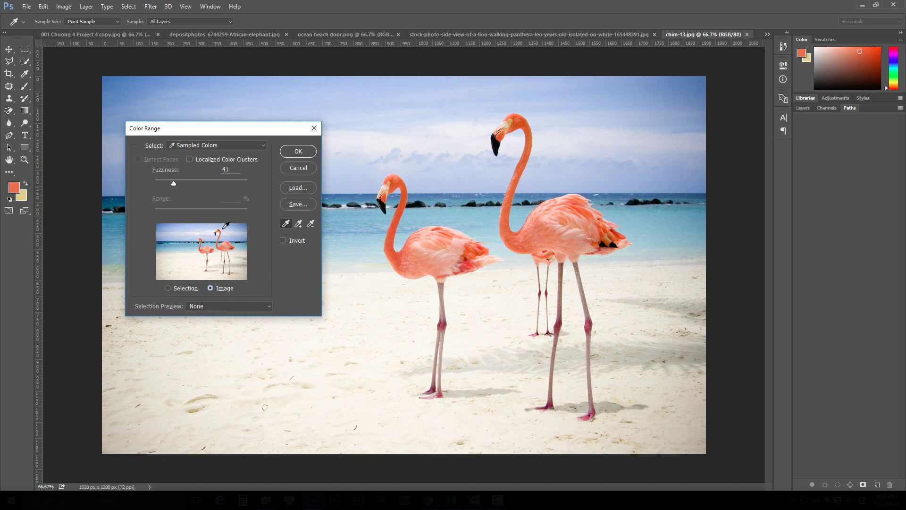
click(186, 289)
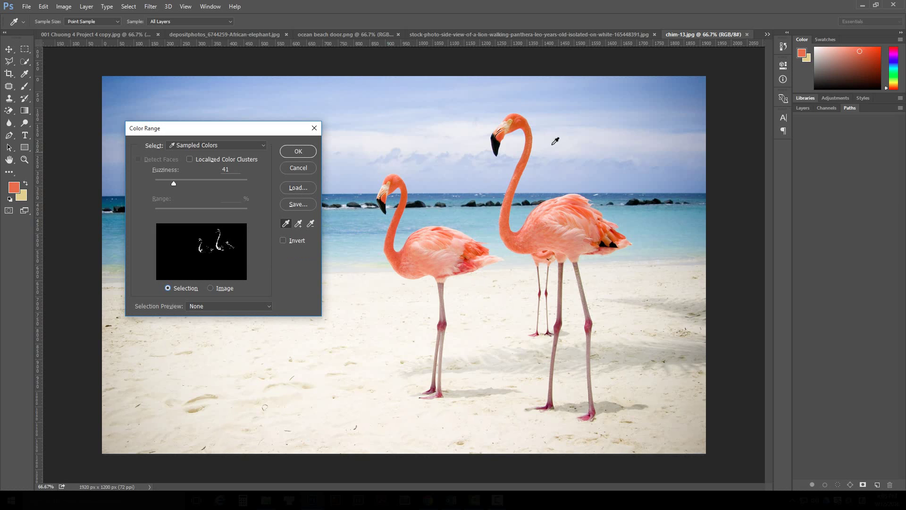
Step: Set the Color Range fuzziness to 65 and sample the orange tones on the tall flamingo's head and body
click(523, 118)
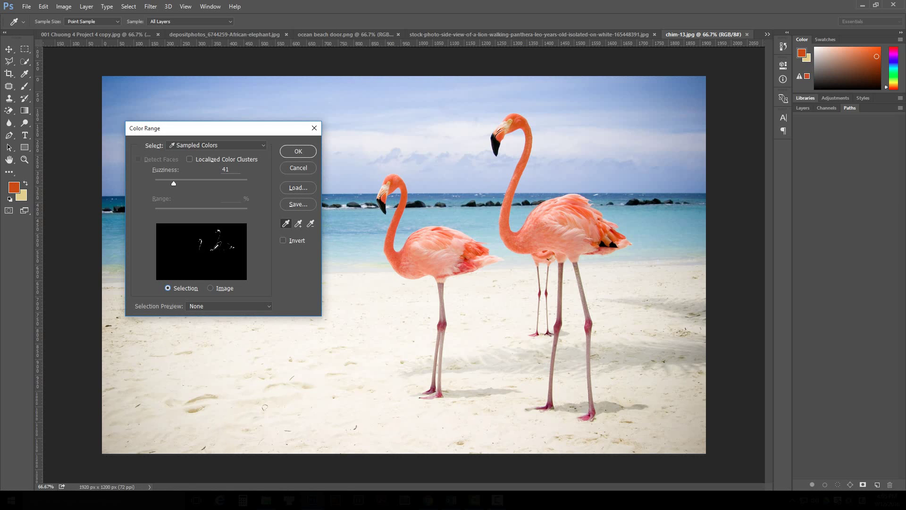
mouse_move(173, 181)
mouse_down()
mouse_move(197, 188)
mouse_move(169, 189)
mouse_move(238, 189)
mouse_move(185, 186)
mouse_up()
click(542, 222)
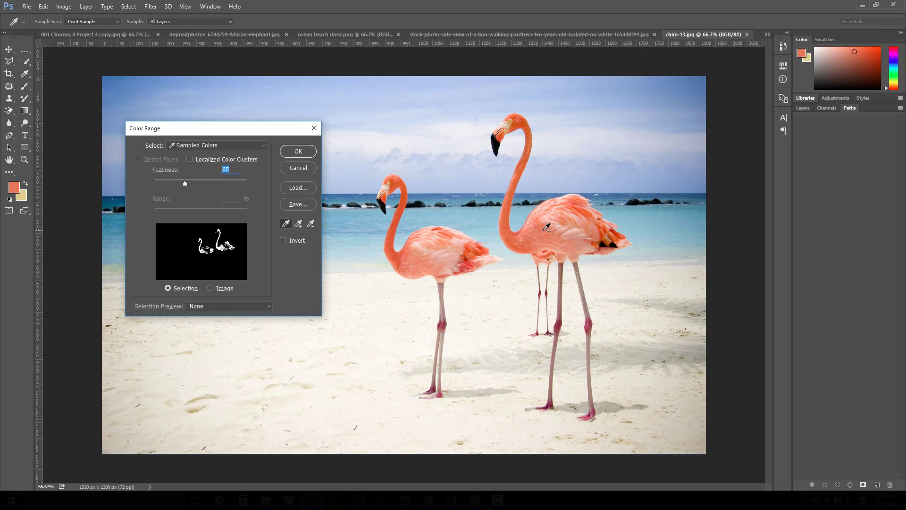
click(554, 236)
click(568, 250)
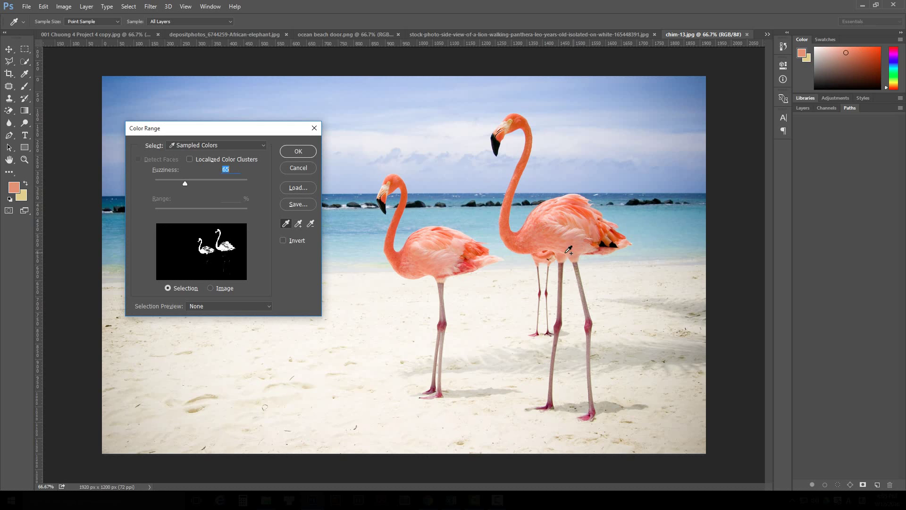
Step: Sample the color range across the small flamingo's tail, body, neck and head, and on the tall flamingo's face
click(454, 260)
click(467, 265)
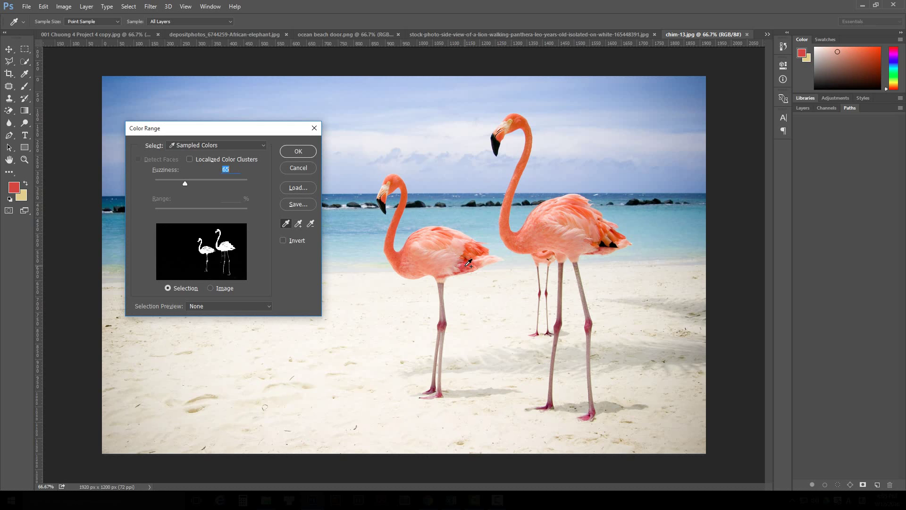
click(476, 246)
click(400, 264)
click(392, 247)
click(397, 181)
click(384, 198)
click(503, 138)
Step: Reduce the fuzziness to 53 and resample the orange feathers of the small flamingo's body and the tall flamingo's tail
drag(185, 183, 179, 188)
click(420, 234)
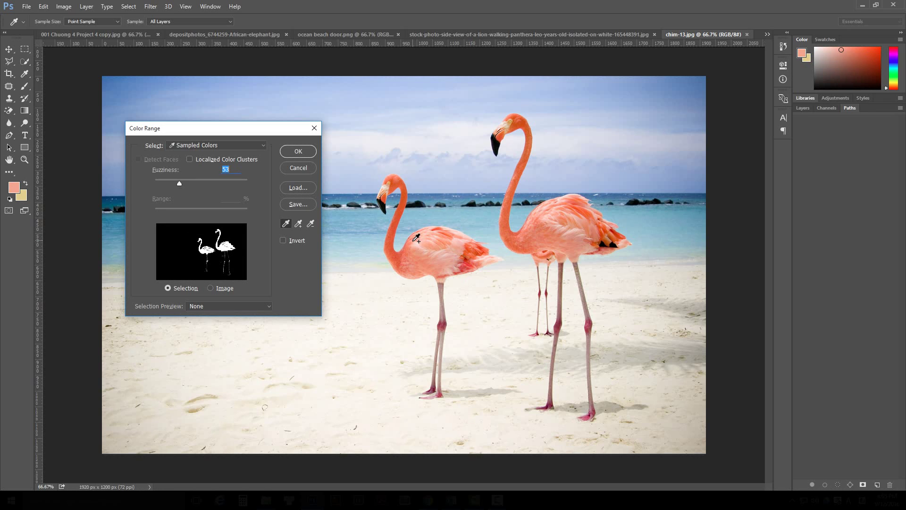
click(440, 230)
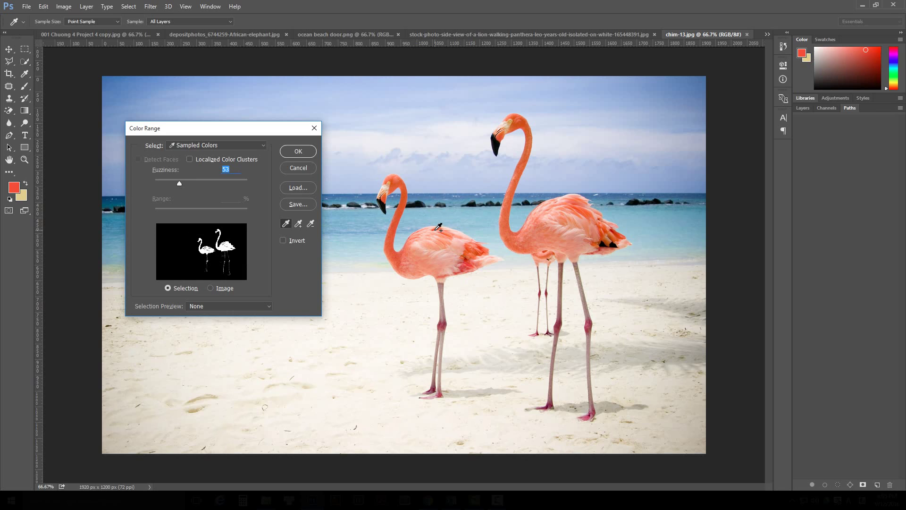
click(472, 250)
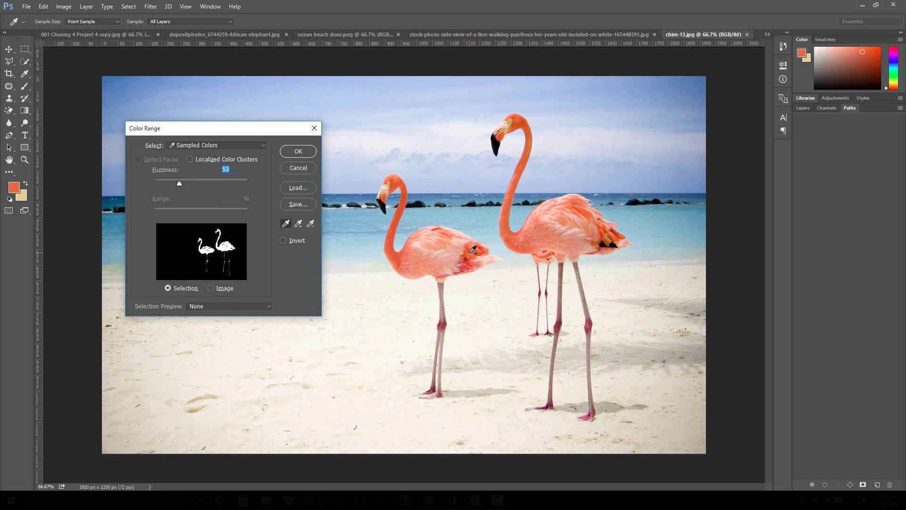
click(608, 232)
click(604, 232)
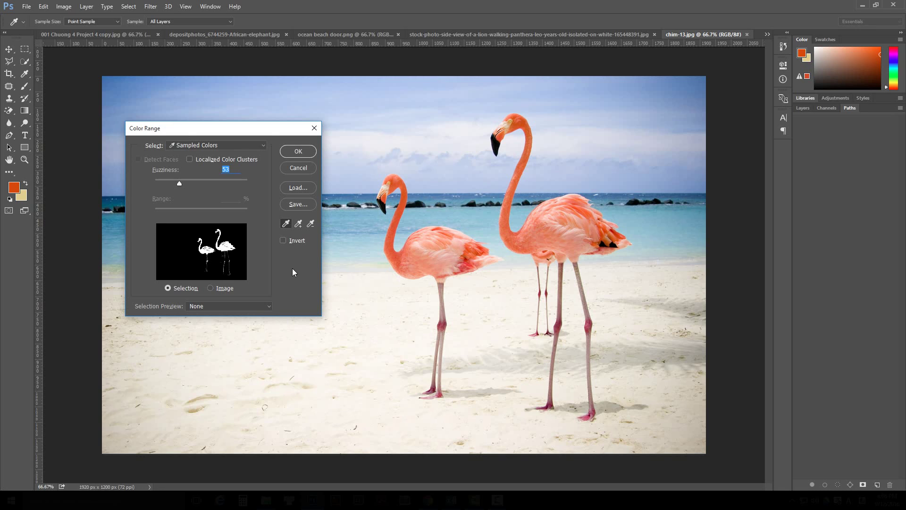
Step: Review the preset color ranges, keep Sampled Colors and apply the Color Range selection to the flamingos
drag(255, 128, 291, 141)
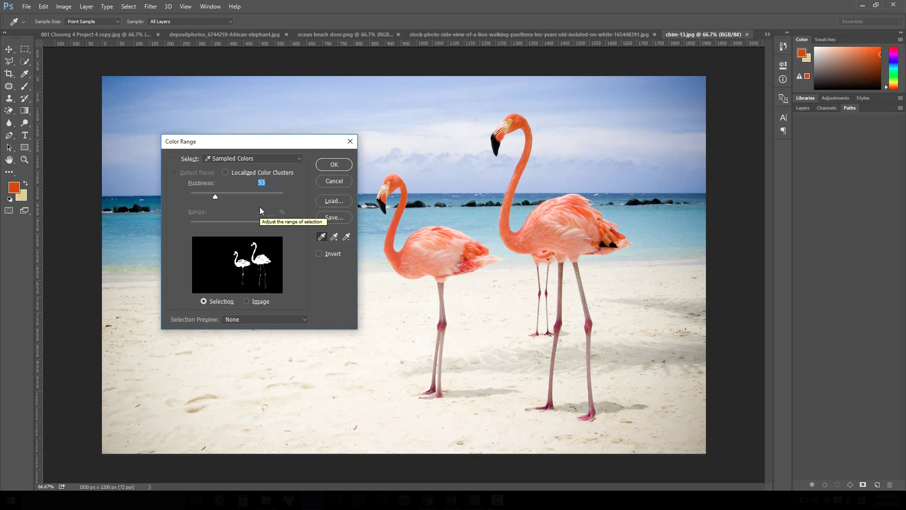
click(235, 161)
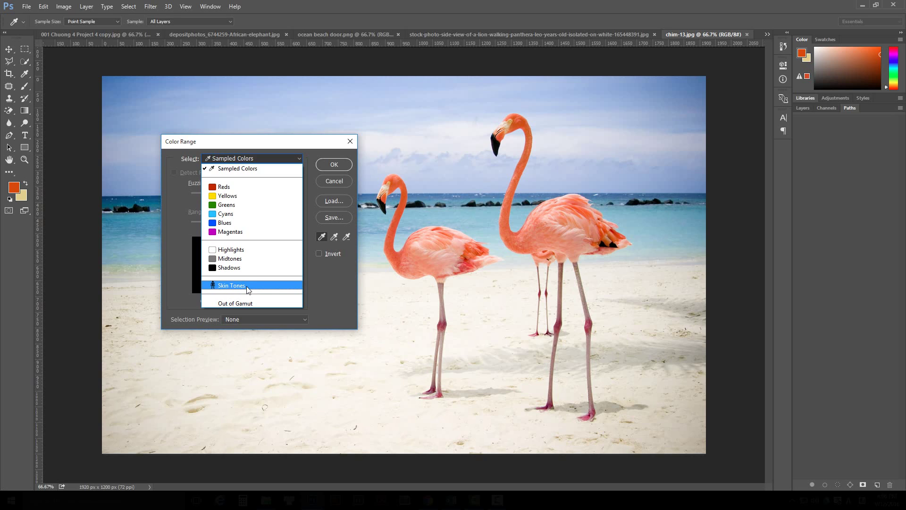
click(329, 284)
drag(316, 145, 290, 198)
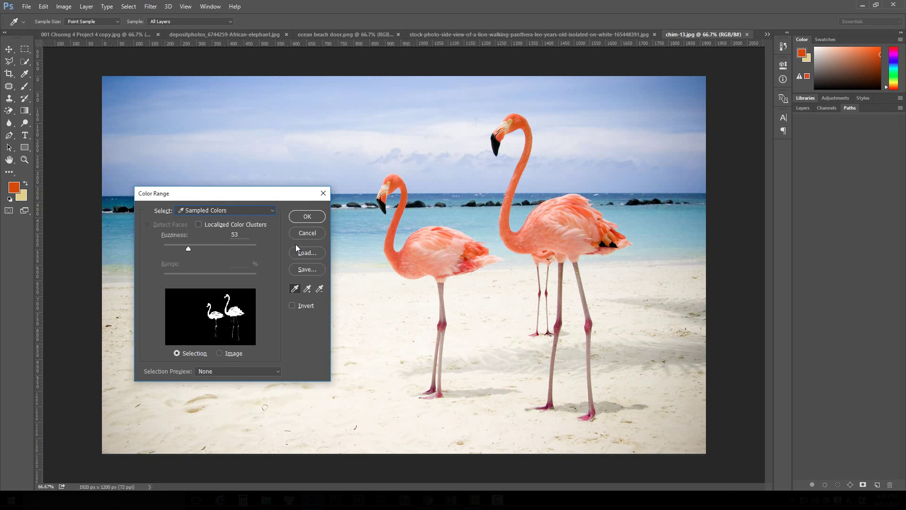
drag(243, 196, 247, 125)
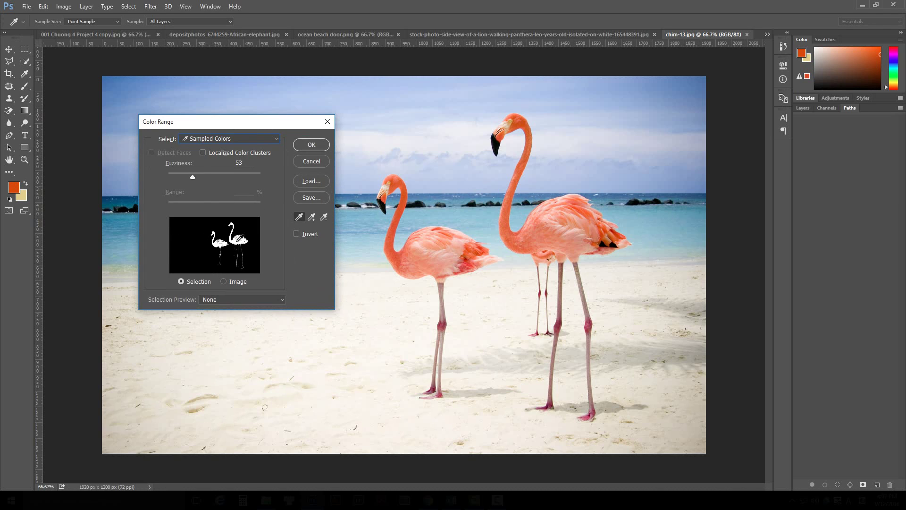
click(248, 242)
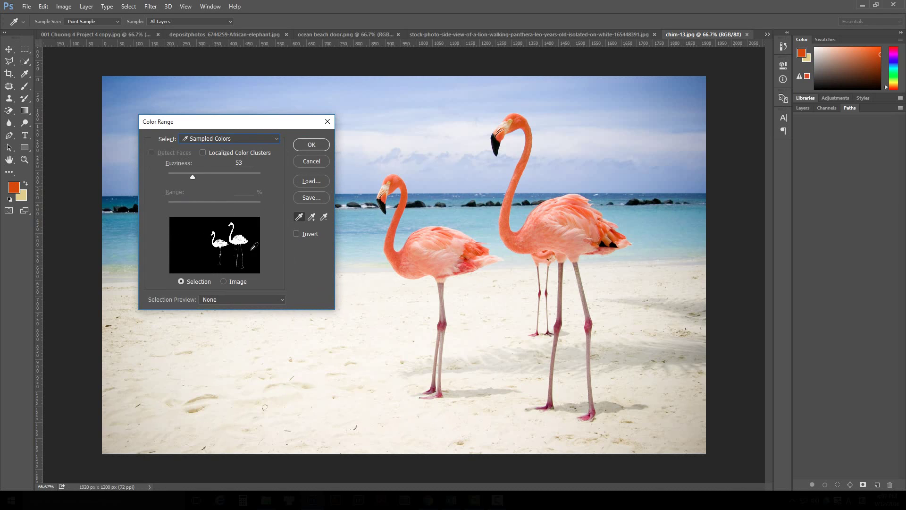
click(311, 145)
Step: Clear the Color Range selection around the flamingos
key(v)
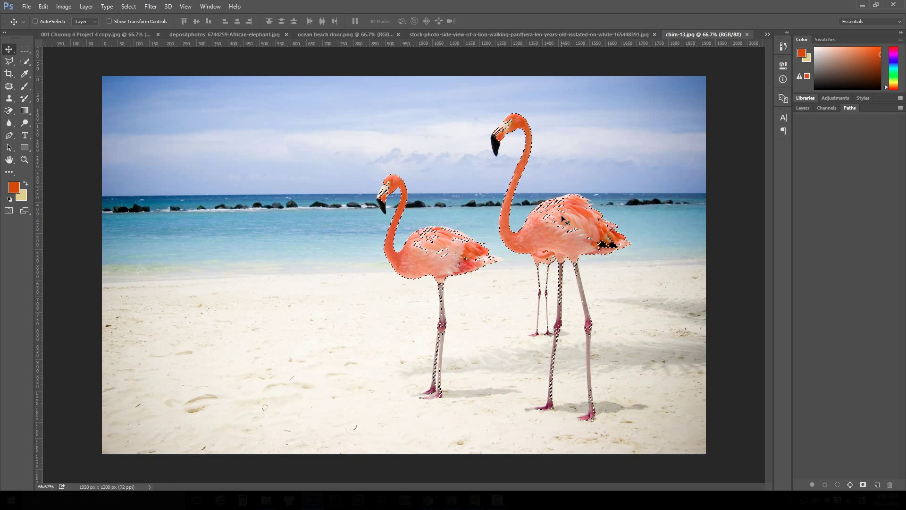
key(ctrl)
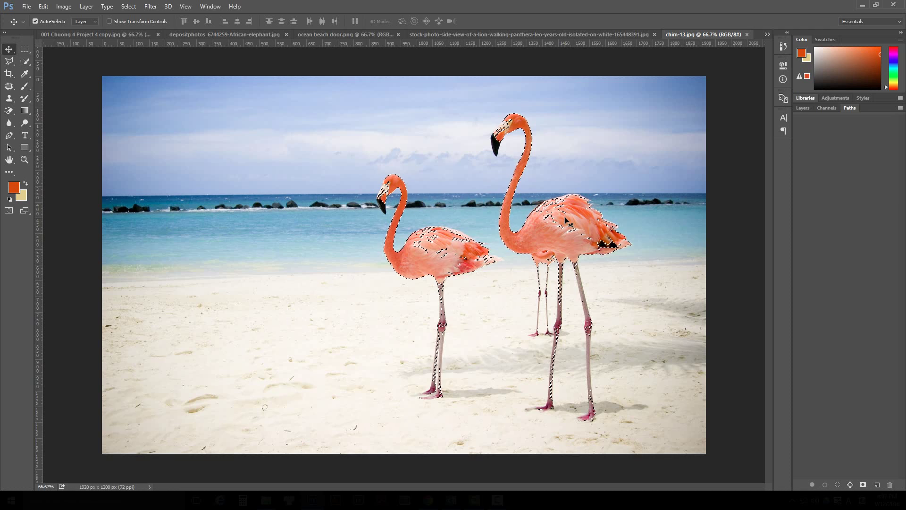
key(ctrl+d)
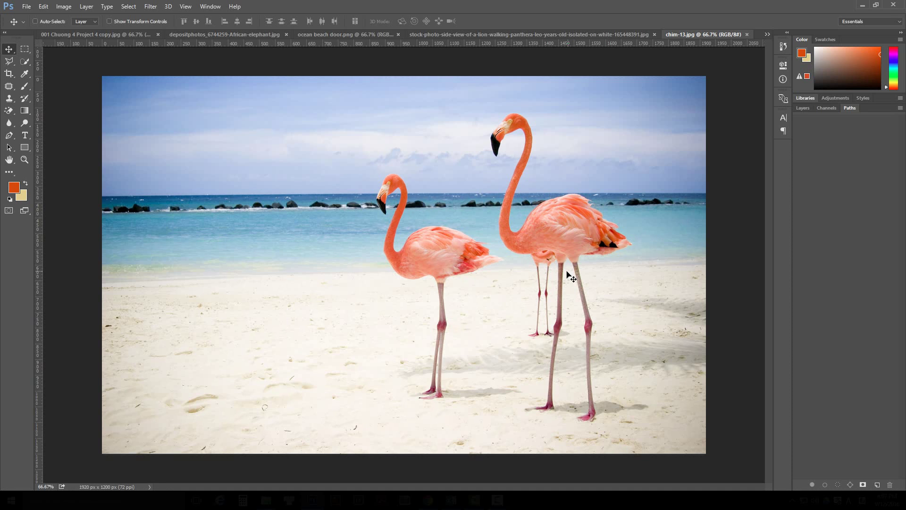
Step: Select the small flamingo's body and the tall flamingo's body, neck and head with the Quick Selection tool
click(26, 61)
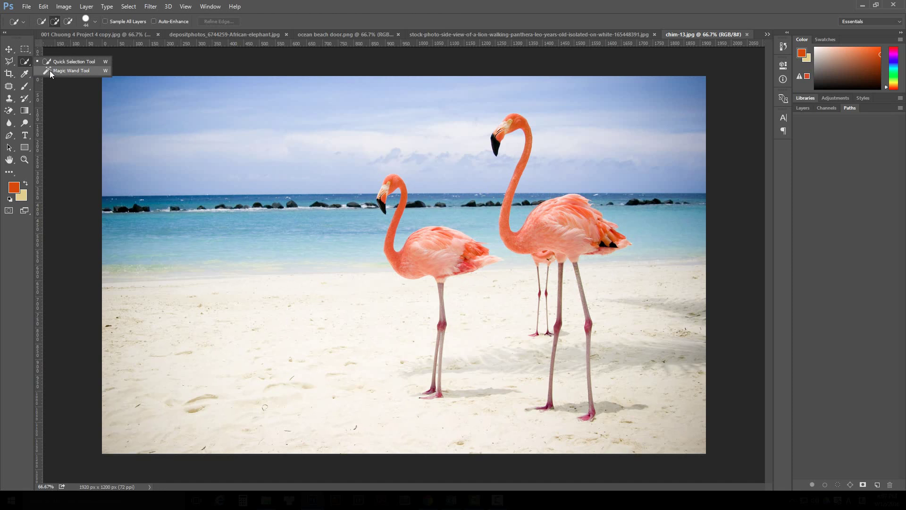
right_click(9, 63)
click(66, 71)
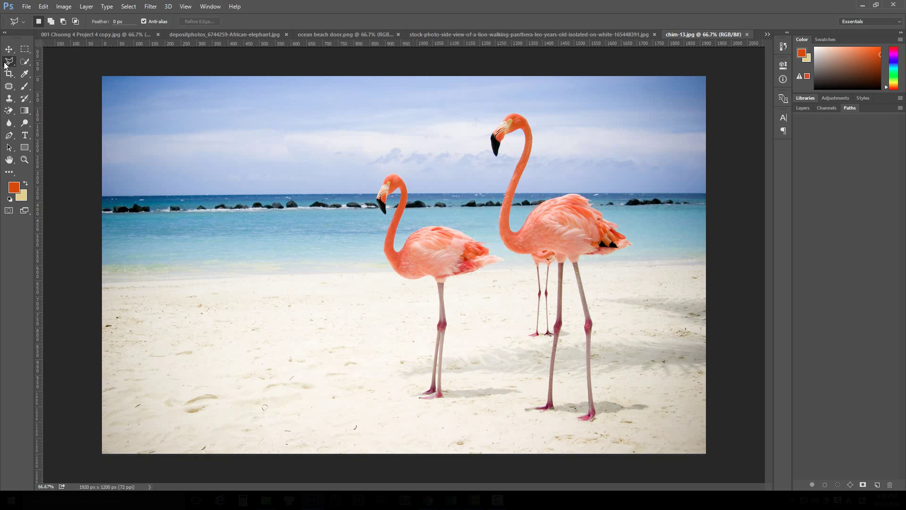
click(24, 62)
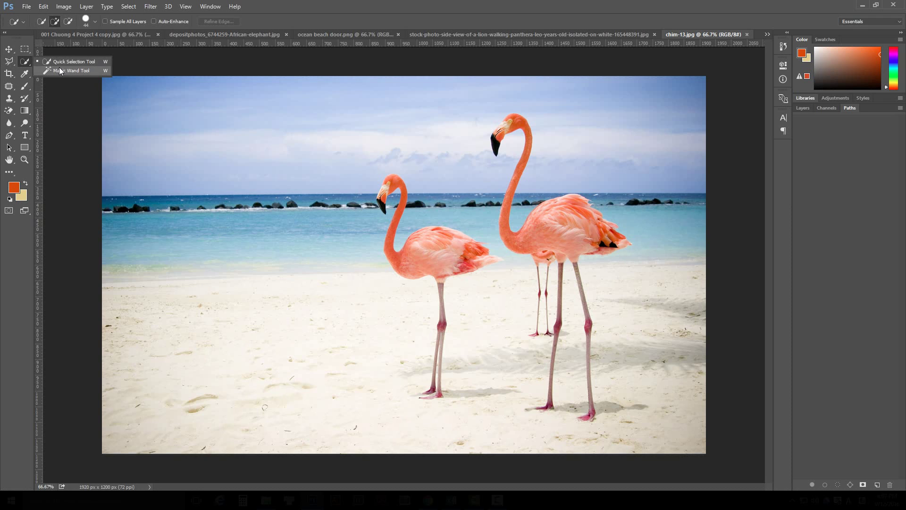
click(86, 61)
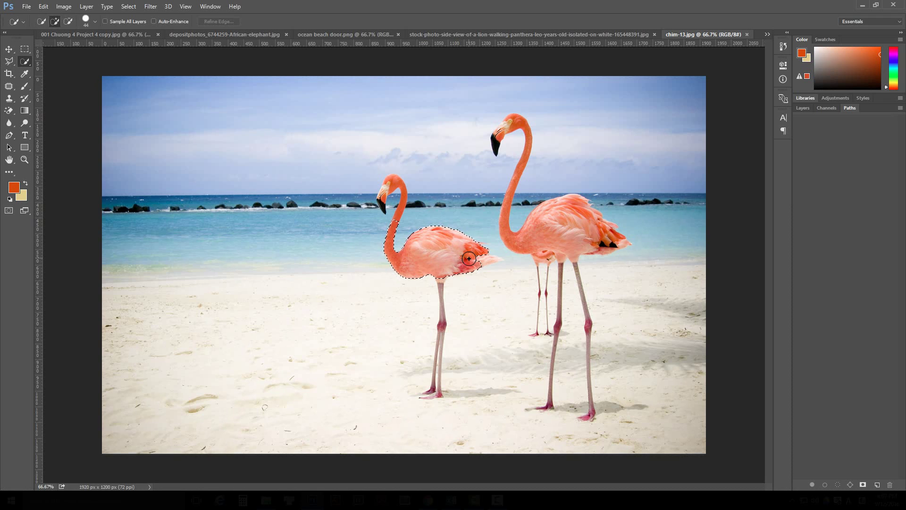
drag(468, 259, 430, 270)
drag(574, 233, 534, 195)
key(v)
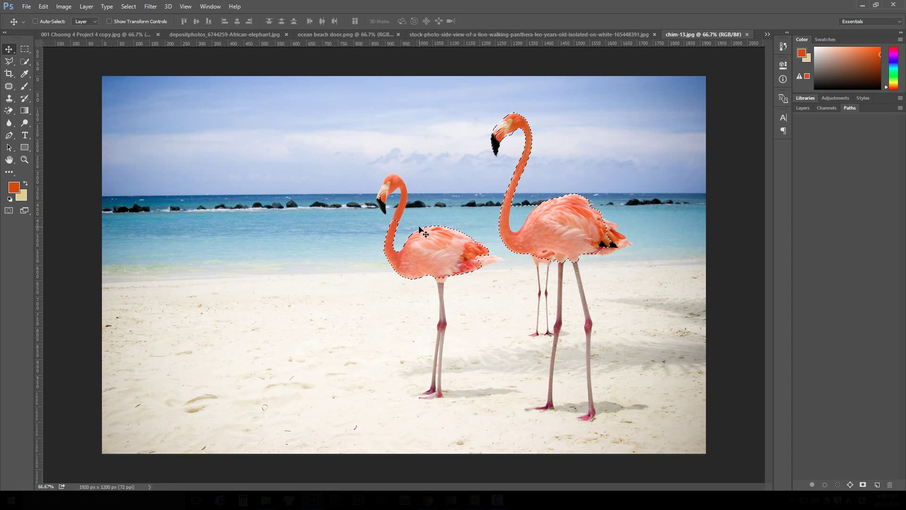